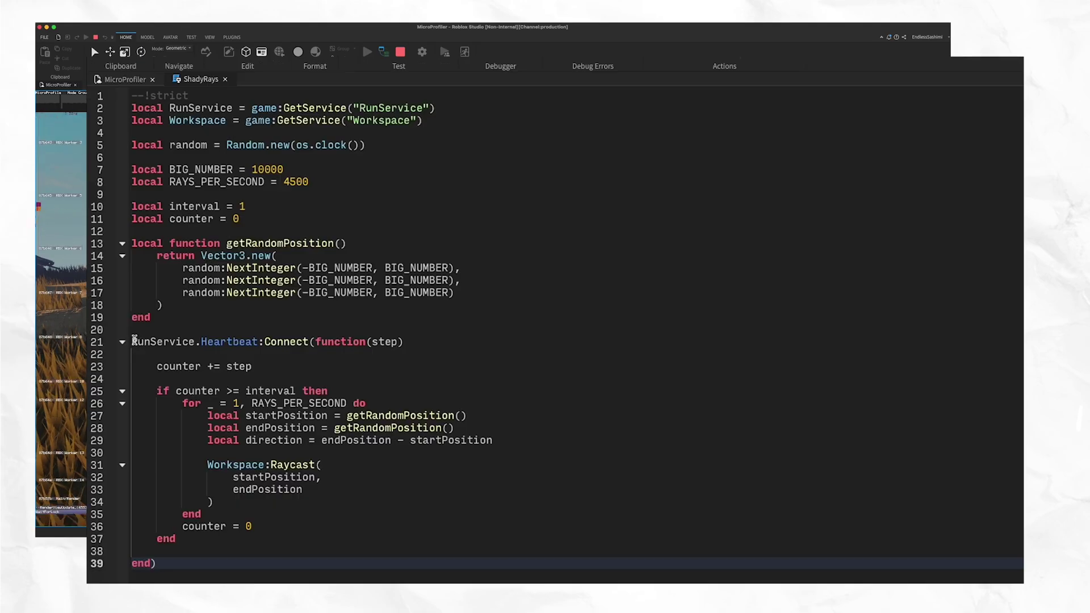
Step: Comment out the whole RunService.Heartbeat connection block, lines 21 to 39, in the ShadyRays script
{"action": "left_click_drag", "start_coordinate": [135, 339], "coordinate": [156, 564]}
{"action": "key", "text": "super+slash"}
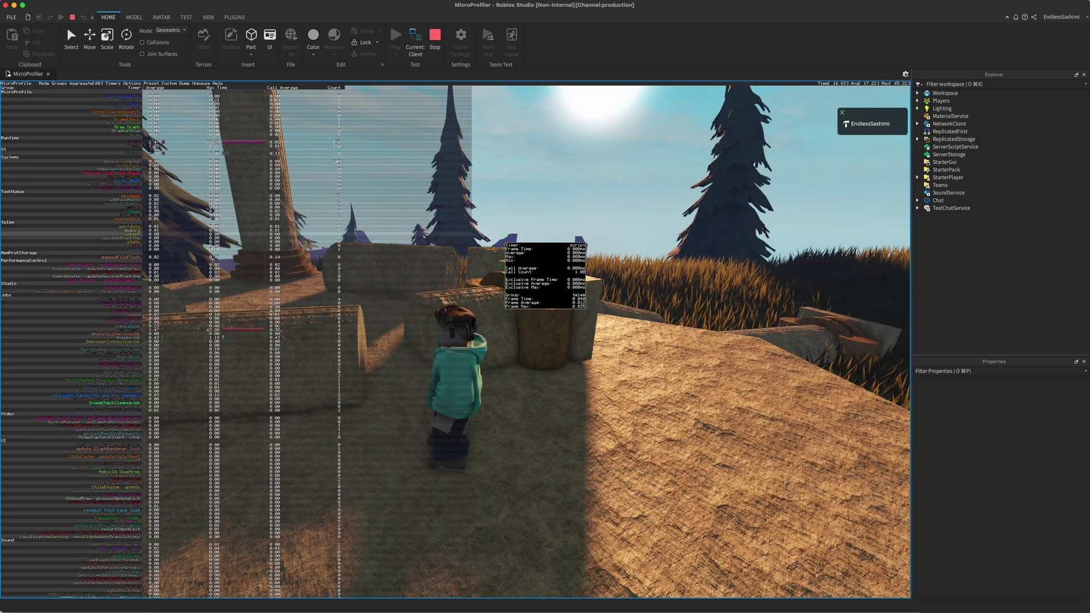
Step: Move the character around in the running playtest and look through the MicroProfiler's list of timers
{"action": "left_click_drag", "start_coordinate": [619, 295], "coordinate": [710, 253]}
{"action": "key", "text": "w"}
{"action": "key", "text": "space"}
{"action": "key", "text": "a"}
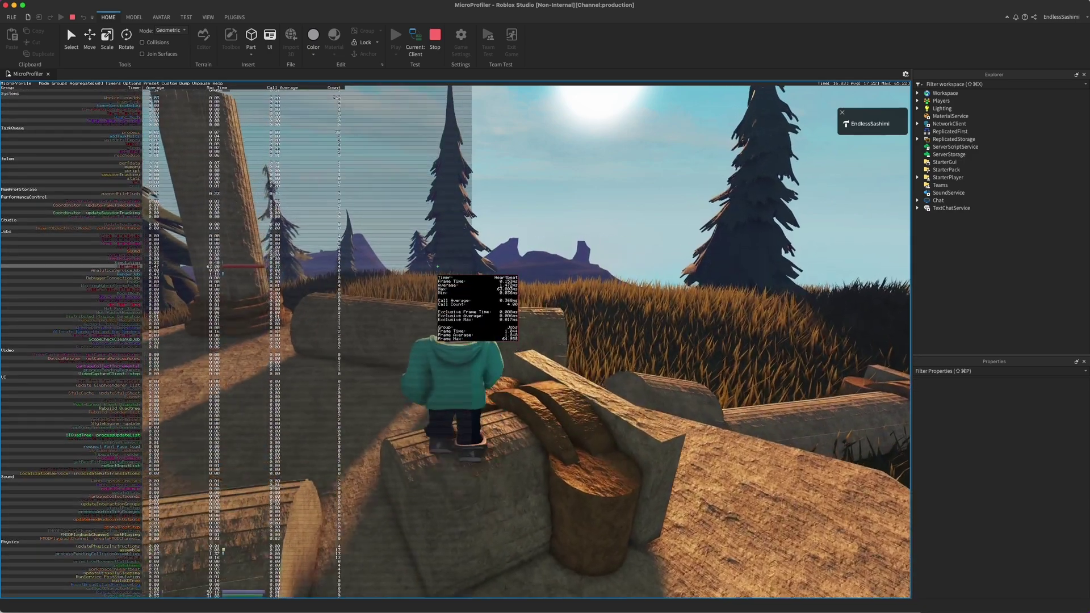
{"action": "key", "text": "space"}
{"action": "key", "text": "s"}
{"action": "scroll", "coordinate": [293, 330], "scroll_direction": "down", "scroll_amount": 5}
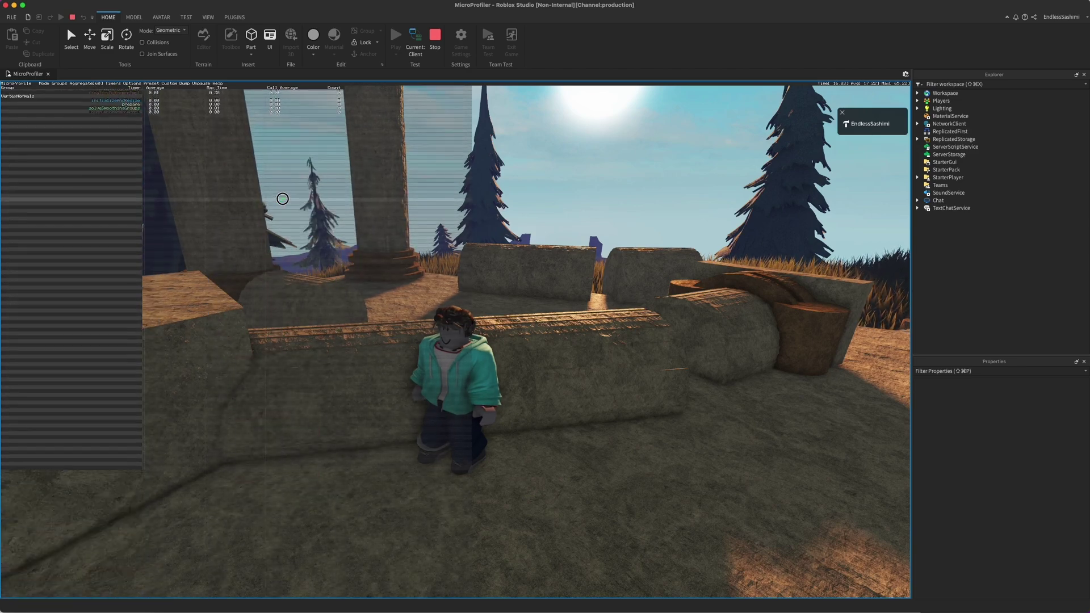
{"action": "scroll", "coordinate": [335, 470], "scroll_direction": "up", "scroll_amount": 10}
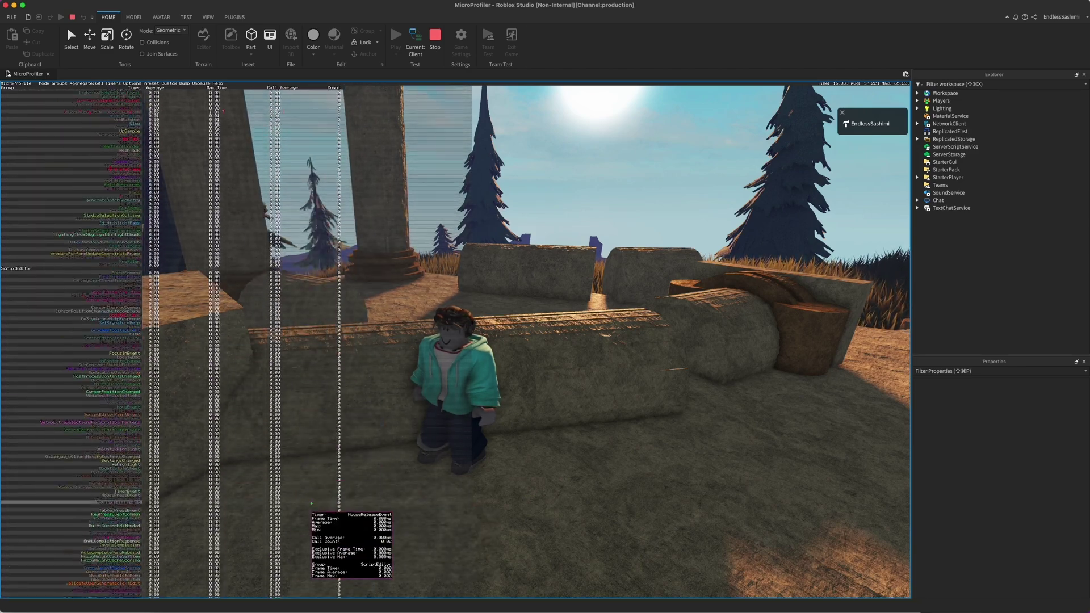
{"action": "scroll", "coordinate": [275, 332], "scroll_direction": "up", "scroll_amount": 8}
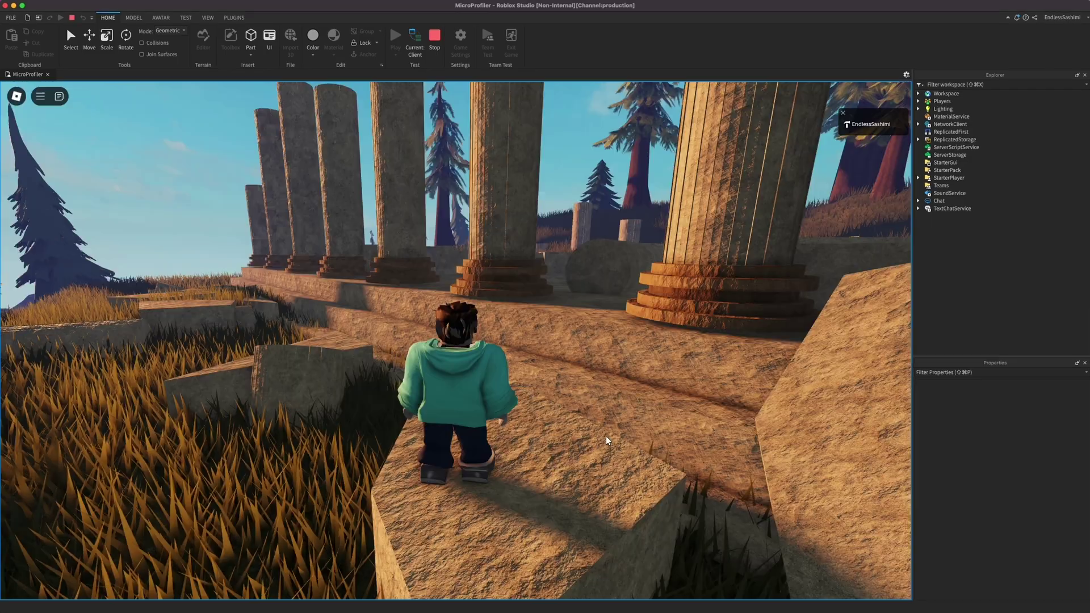
Step: Walk the character forward between the columns and through the ruins in the playtest
{"action": "key", "text": "w"}
{"action": "right_click_drag", "start_coordinate": [650, 421], "coordinate": [650, 421]}
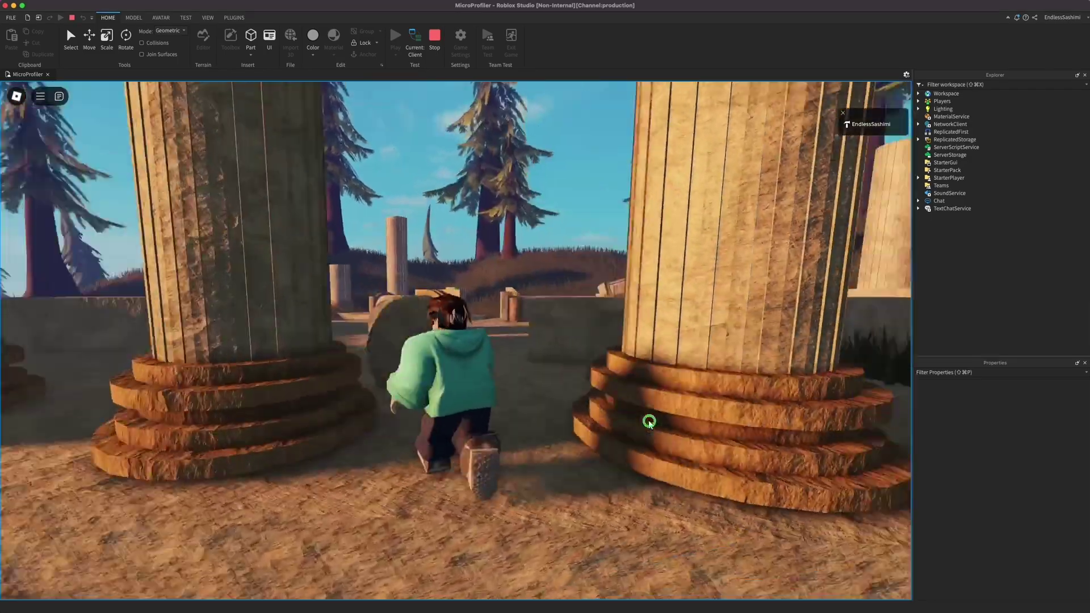
{"action": "key", "text": "w"}
{"action": "key", "text": "w"}
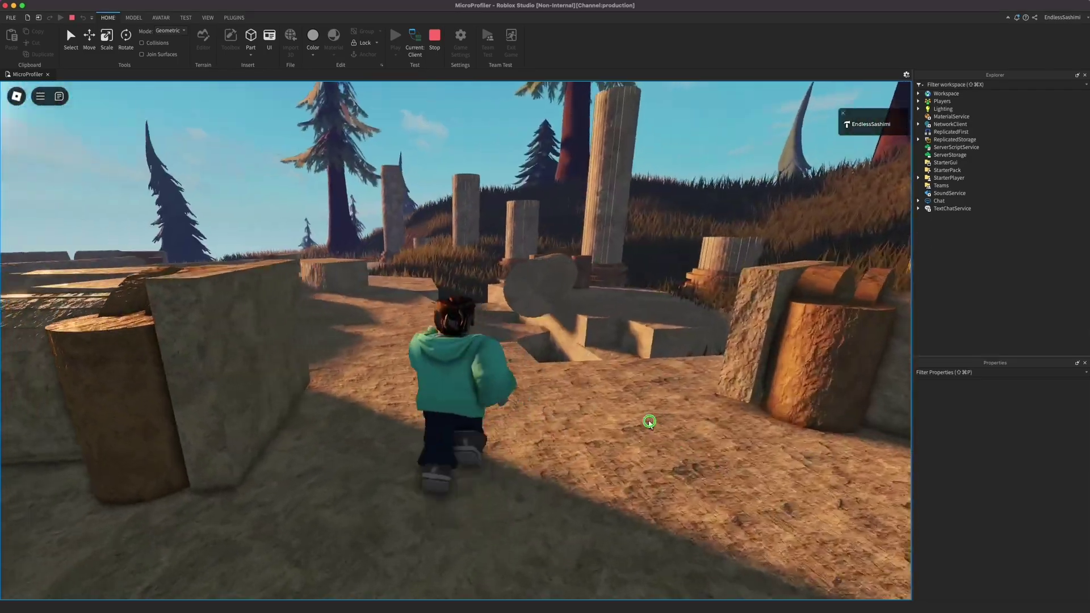
{"action": "key", "text": "w"}
{"action": "key", "text": "w"}
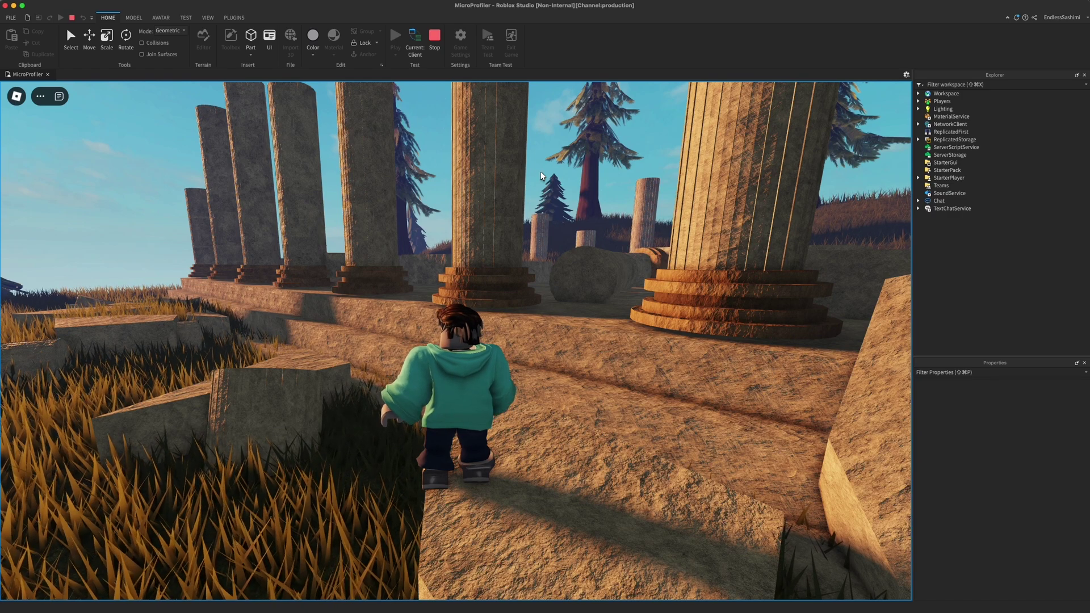
Step: Show the MicroProfiler over the playtest and pause its frame capture
{"action": "key", "text": "super+F6"}
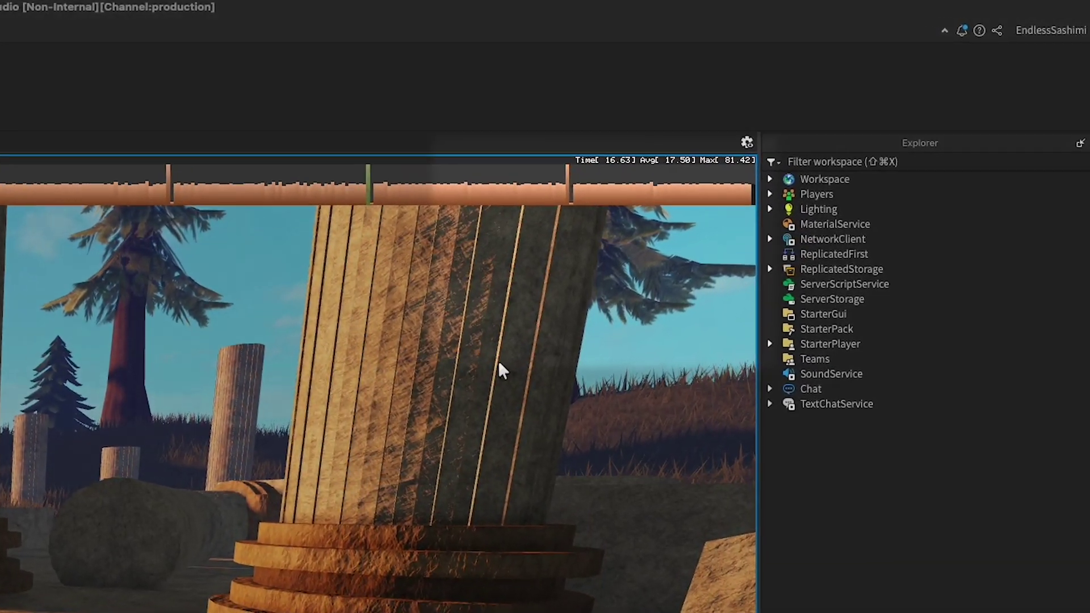
{"action": "mouse_move", "coordinate": [643, 199]}
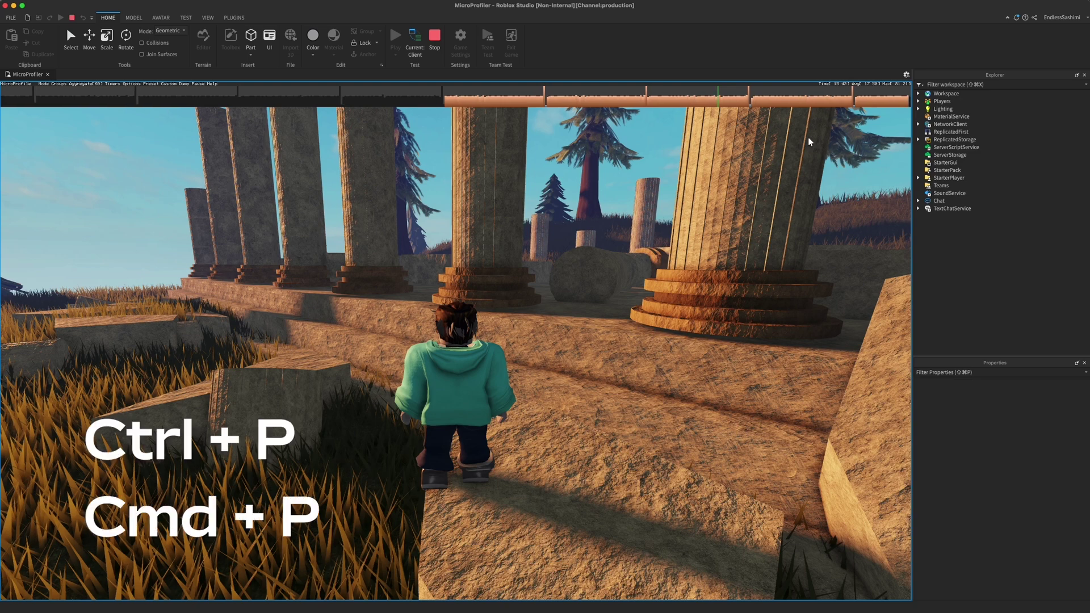
{"action": "key", "text": "super+p"}
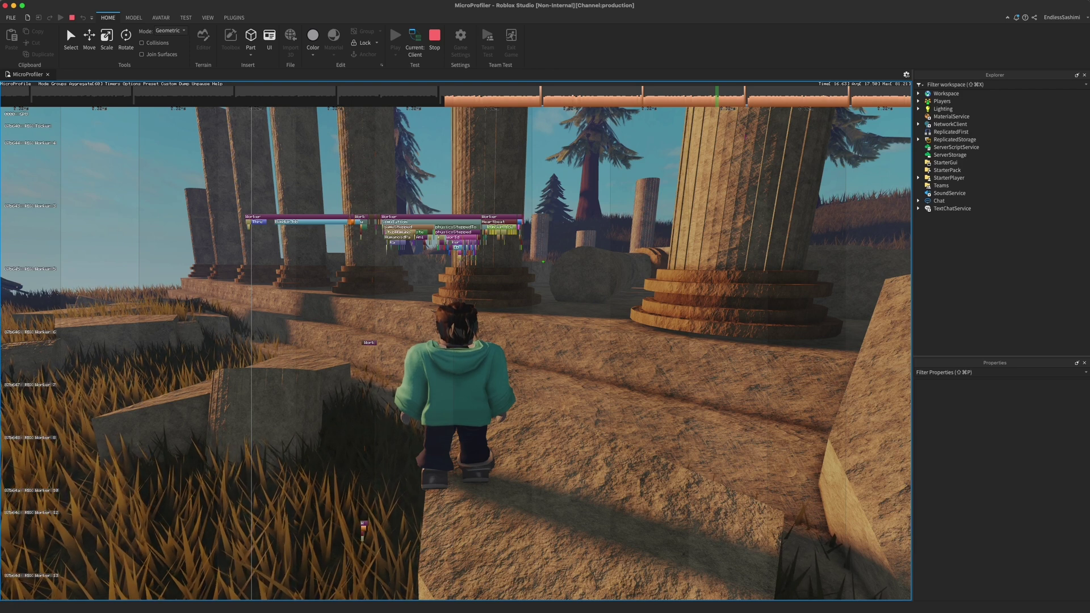
Step: Examine the worker and render threads in the paused timeline, and select a different frame in the frame graph
{"action": "left_click_drag", "start_coordinate": [493, 278], "coordinate": [375, 88]}
{"action": "scroll", "coordinate": [429, 311], "scroll_direction": "down", "scroll_amount": 8}
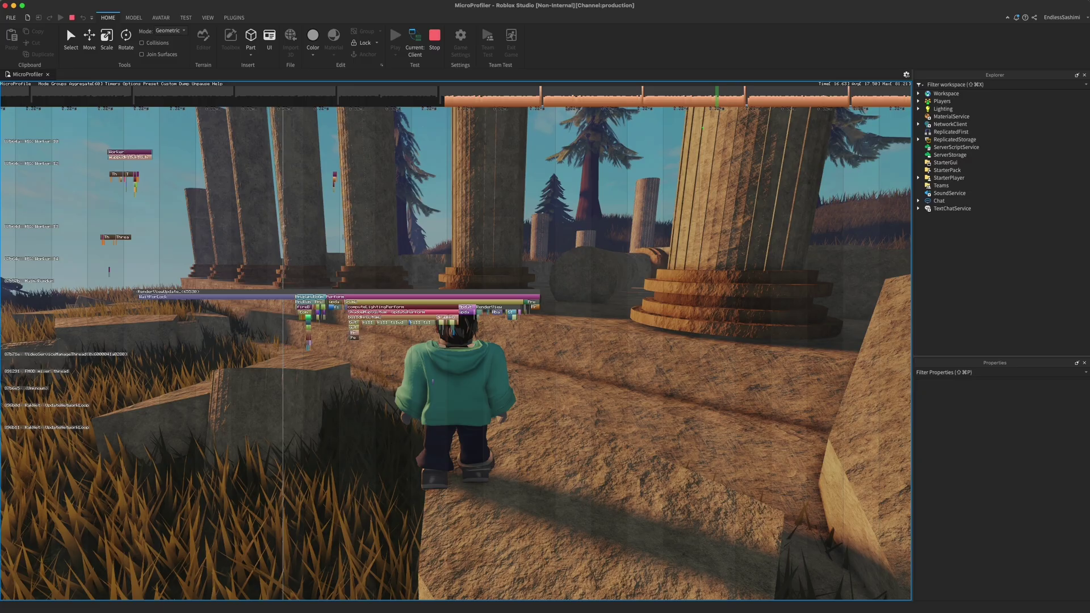
{"action": "mouse_move", "coordinate": [495, 224]}
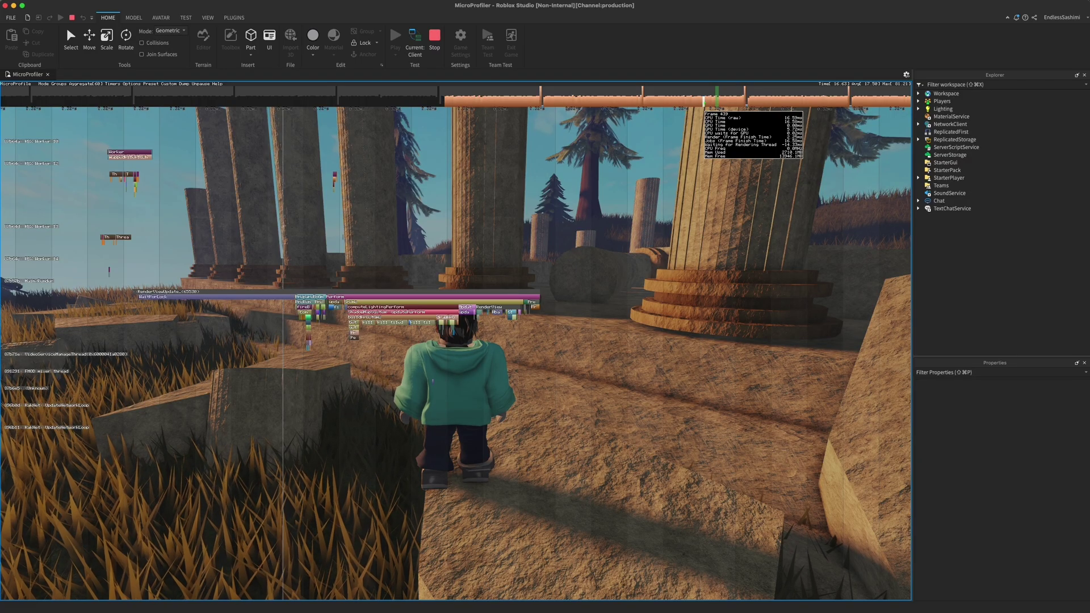
{"action": "left_click", "coordinate": [703, 101]}
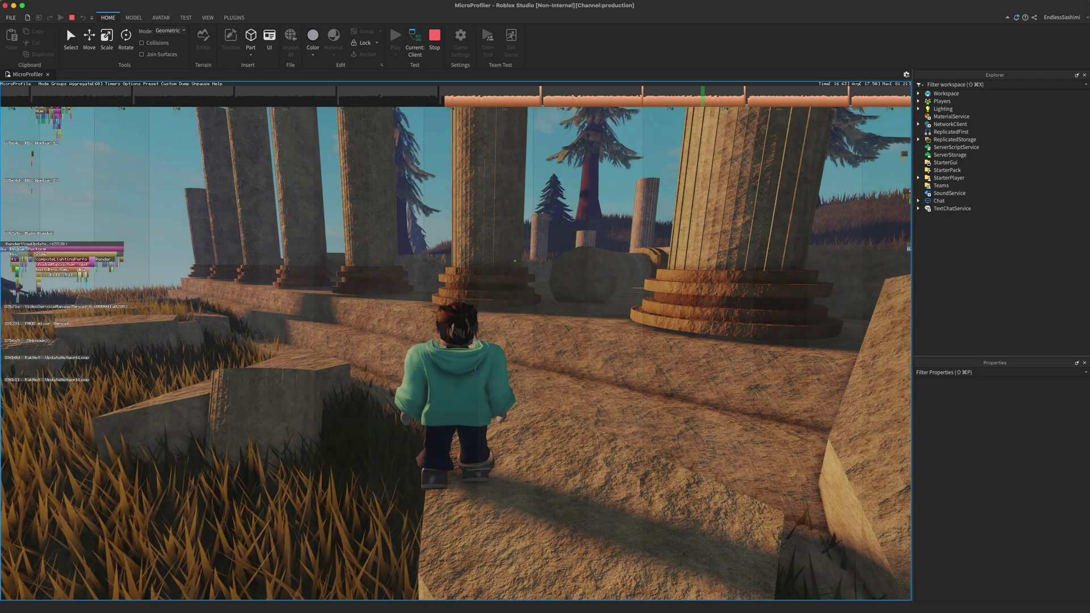
Step: Examine the processes on the Main/Render thread up close and bring up the timing details of the Scene timer
{"action": "left_click_drag", "start_coordinate": [284, 310], "coordinate": [687, 329]}
{"action": "scroll", "coordinate": [464, 272], "scroll_direction": "up", "scroll_amount": 5}
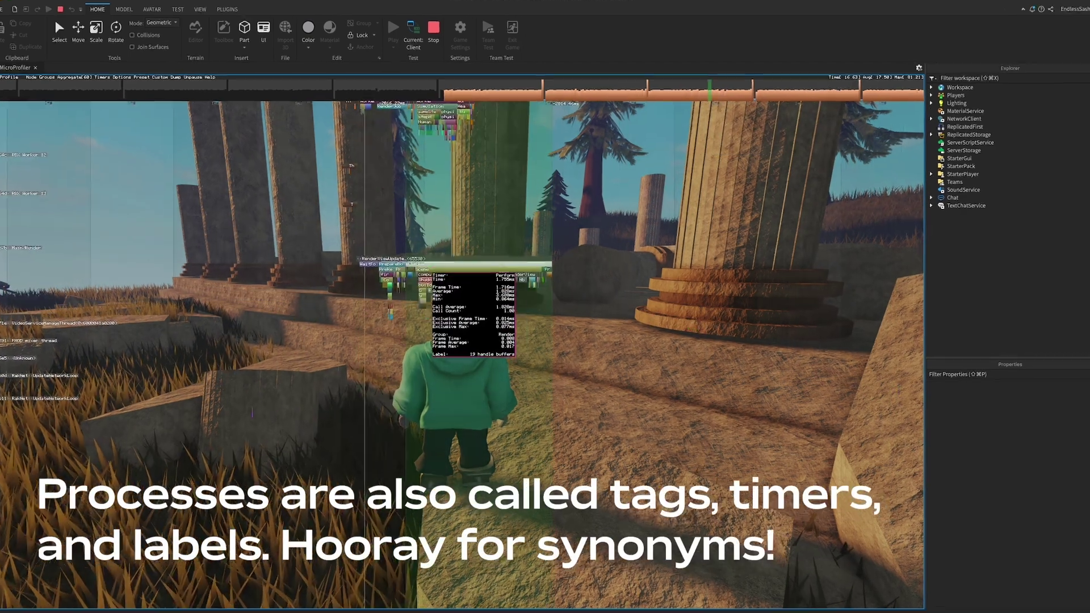
{"action": "scroll", "coordinate": [413, 319], "scroll_direction": "up", "scroll_amount": 5}
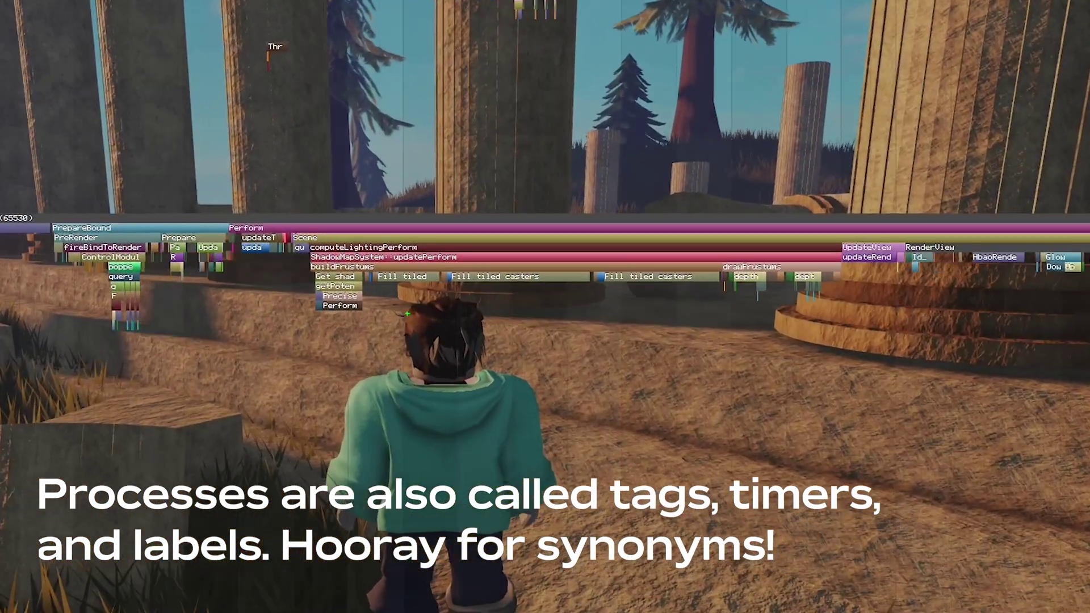
{"action": "scroll", "coordinate": [411, 312], "scroll_direction": "down", "scroll_amount": 1}
{"action": "mouse_move", "coordinate": [397, 258]}
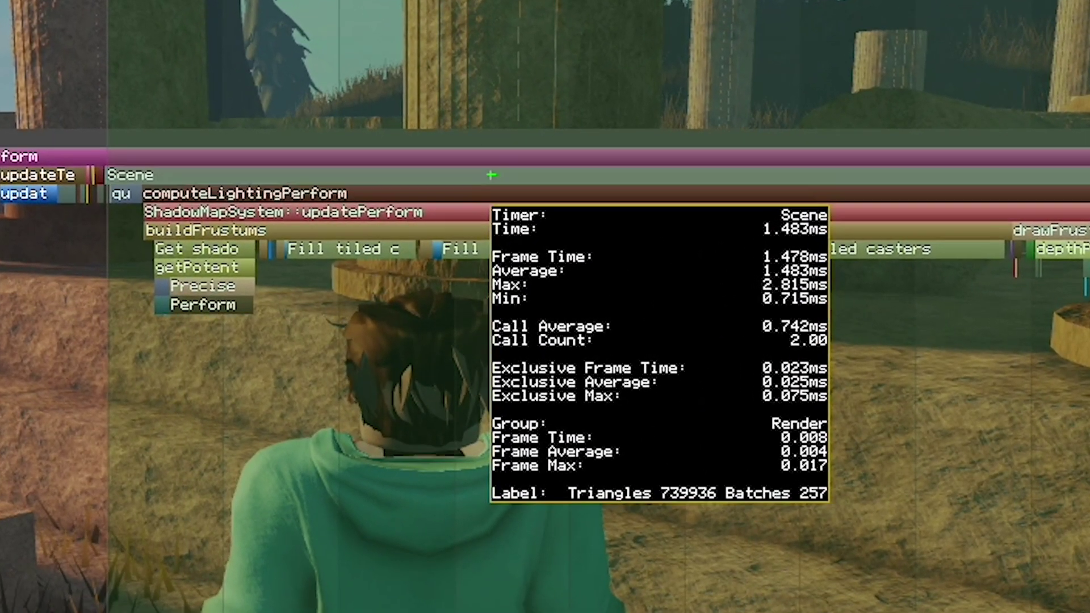
{"action": "mouse_move", "coordinate": [494, 199]}
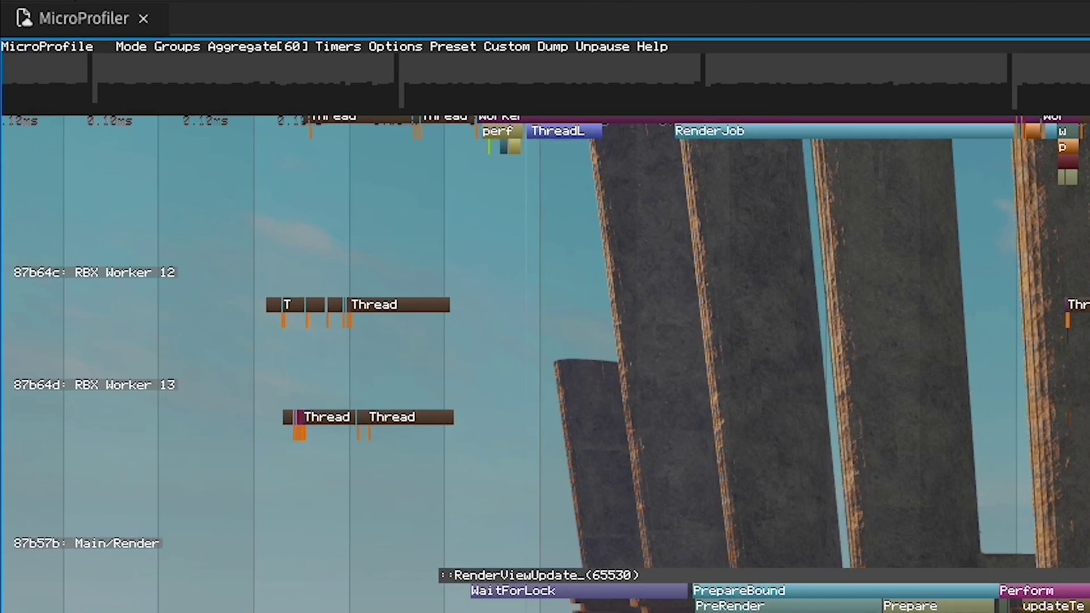
Step: Select a spiking frame in the frame graph and inspect the timing details of a call under ShadyRays on RBX Worker 8
{"action": "left_click", "coordinate": [156, 51]}
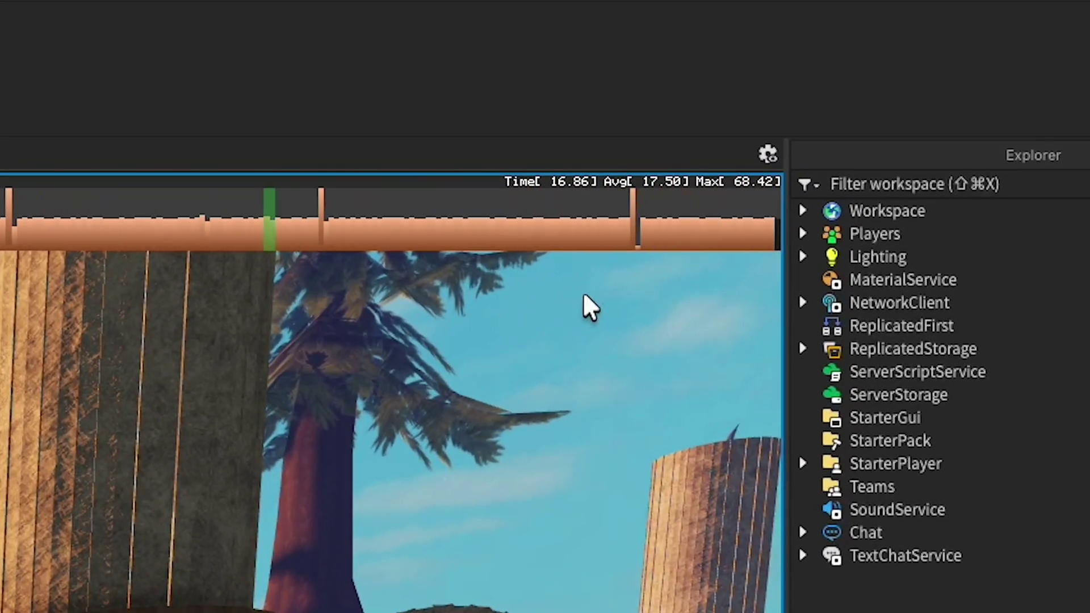
{"action": "mouse_move", "coordinate": [633, 232]}
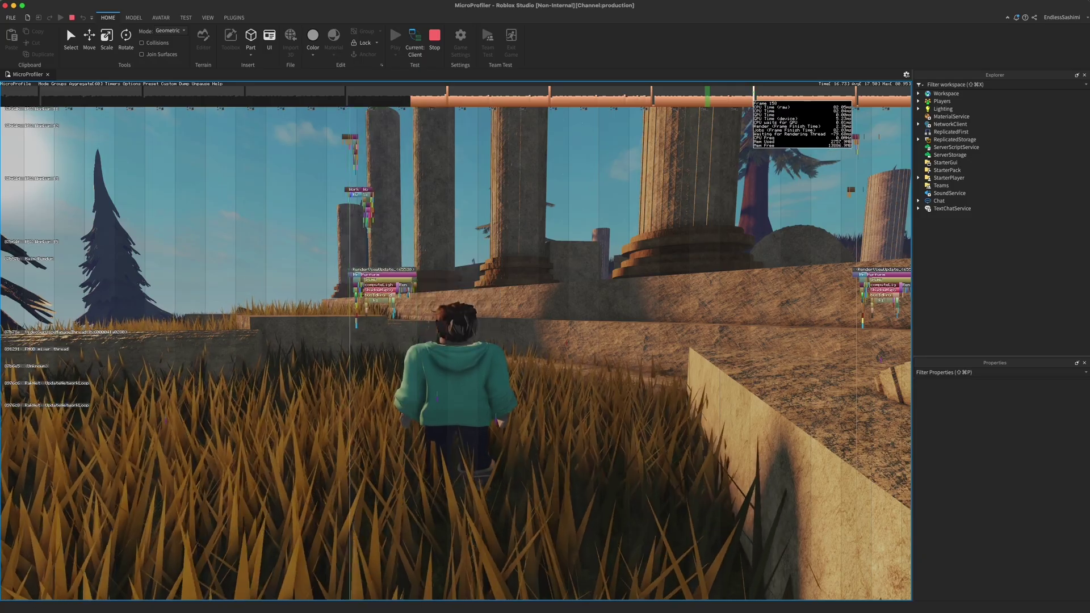
{"action": "left_click", "coordinate": [753, 95]}
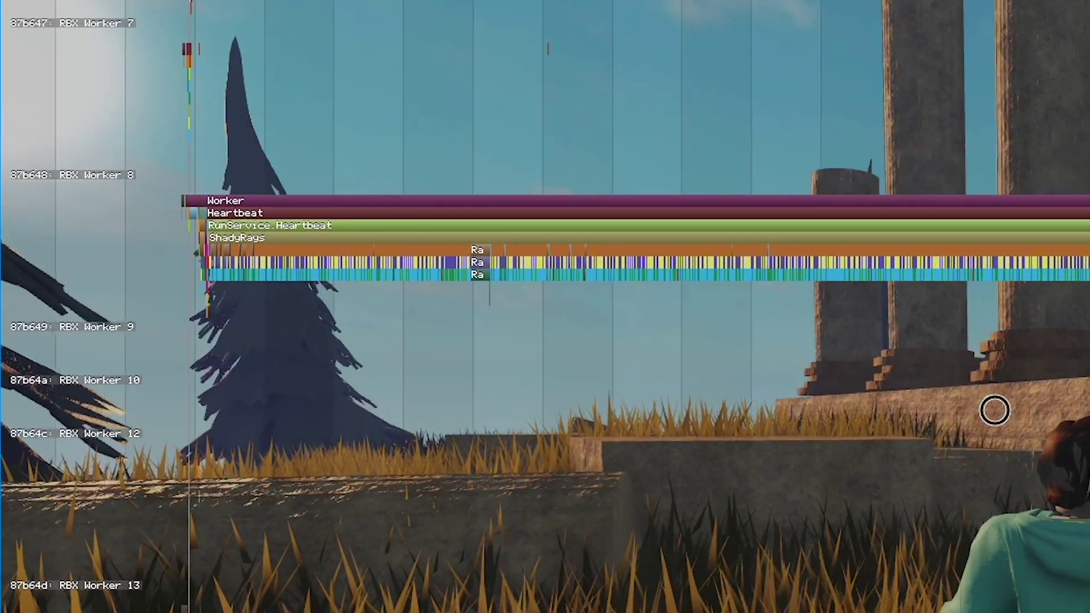
{"action": "left_click_drag", "start_coordinate": [994, 410], "coordinate": [1047, 452]}
{"action": "mouse_move", "coordinate": [812, 261]}
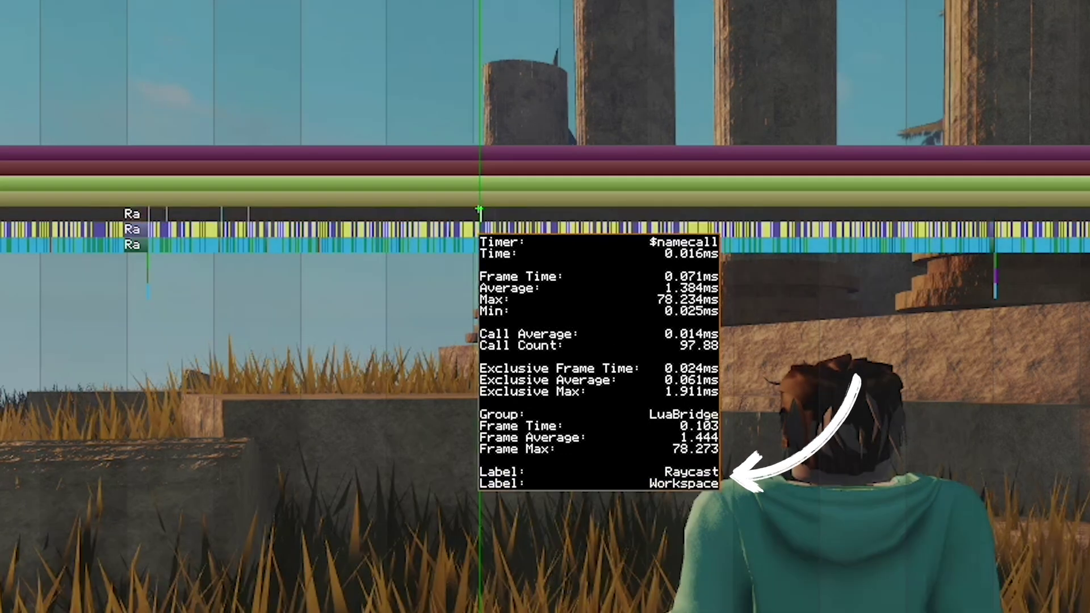
Step: Filter the Explorer for "Shady", open the ShadyRays script and highlight Heartbeat on line 21 and Raycast on line 31
{"action": "left_click", "coordinate": [737, 212]}
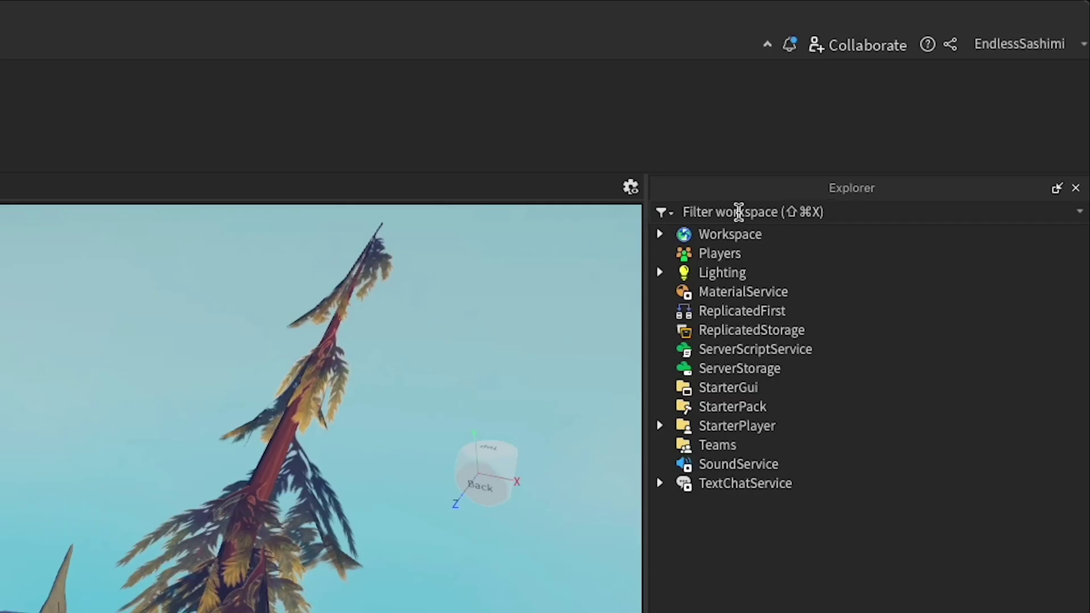
{"action": "type", "text": "Shady"}
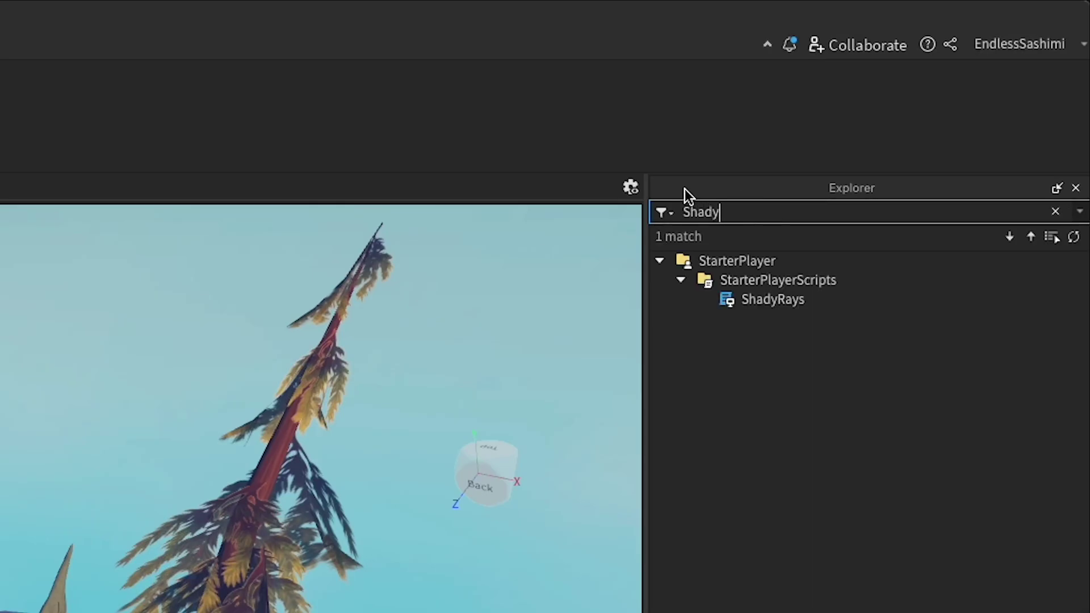
{"action": "double_click", "coordinate": [744, 300]}
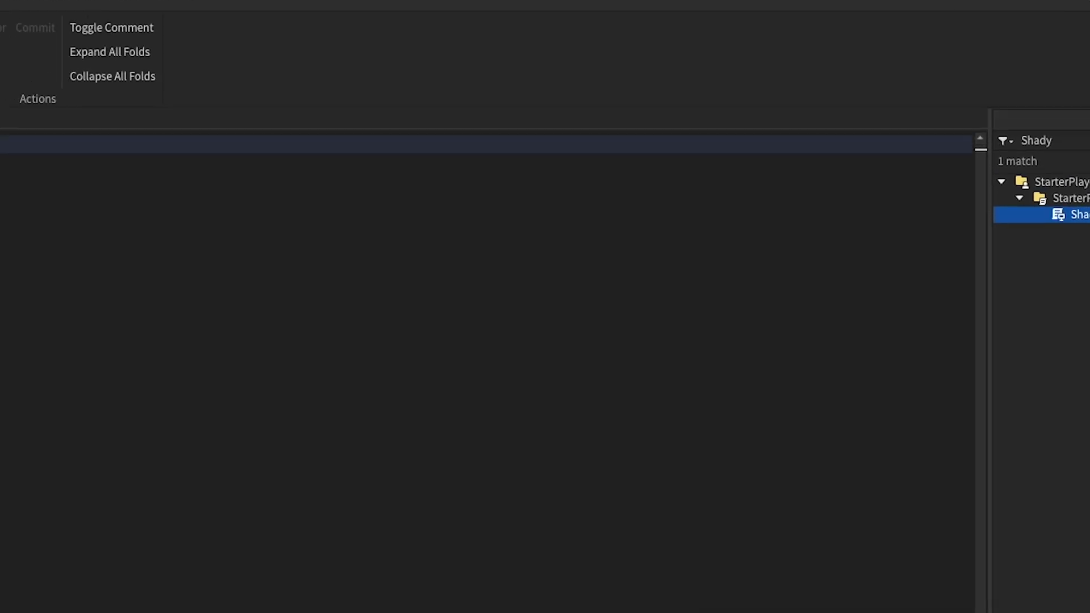
{"action": "left_click_drag", "start_coordinate": [133, 332], "coordinate": [163, 329]}
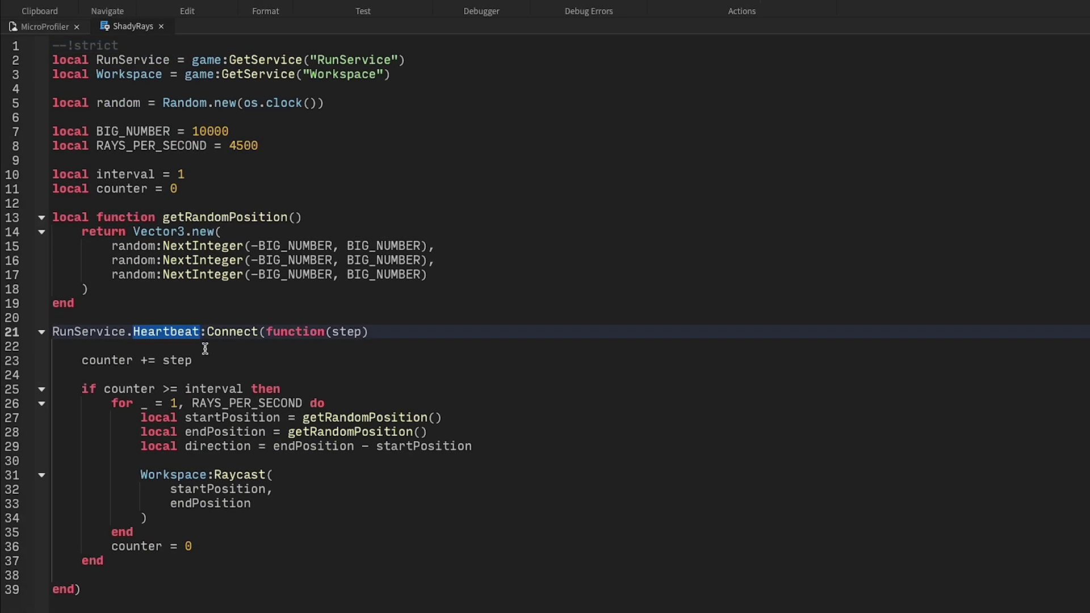
{"action": "left_click", "coordinate": [217, 473]}
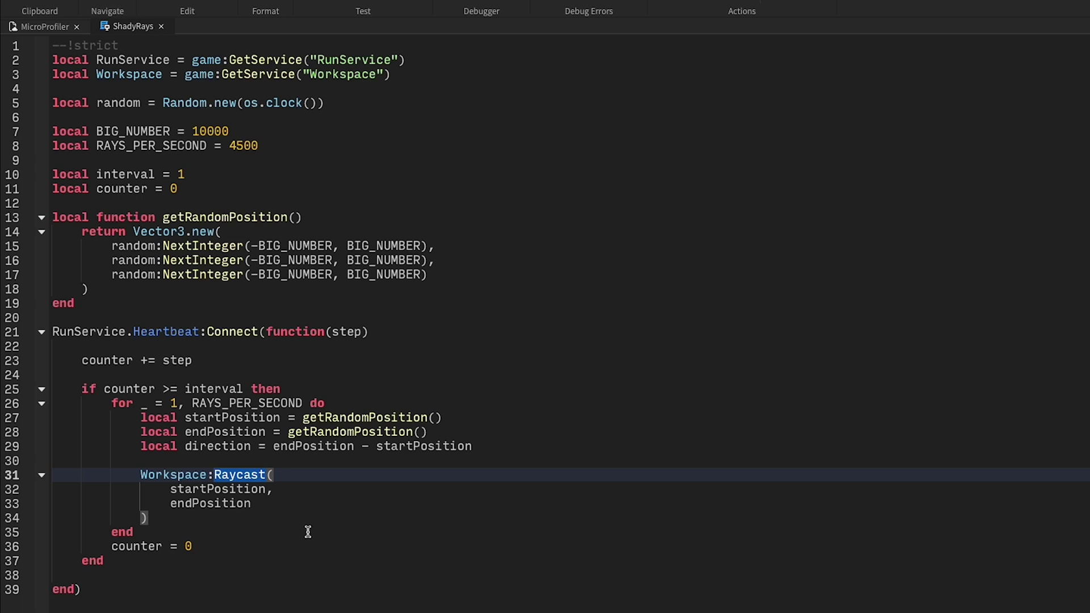
Step: Comment out the RunService.Heartbeat connection block that performs the raycasts, from line 21 to line 39
{"action": "left_click", "coordinate": [81, 589]}
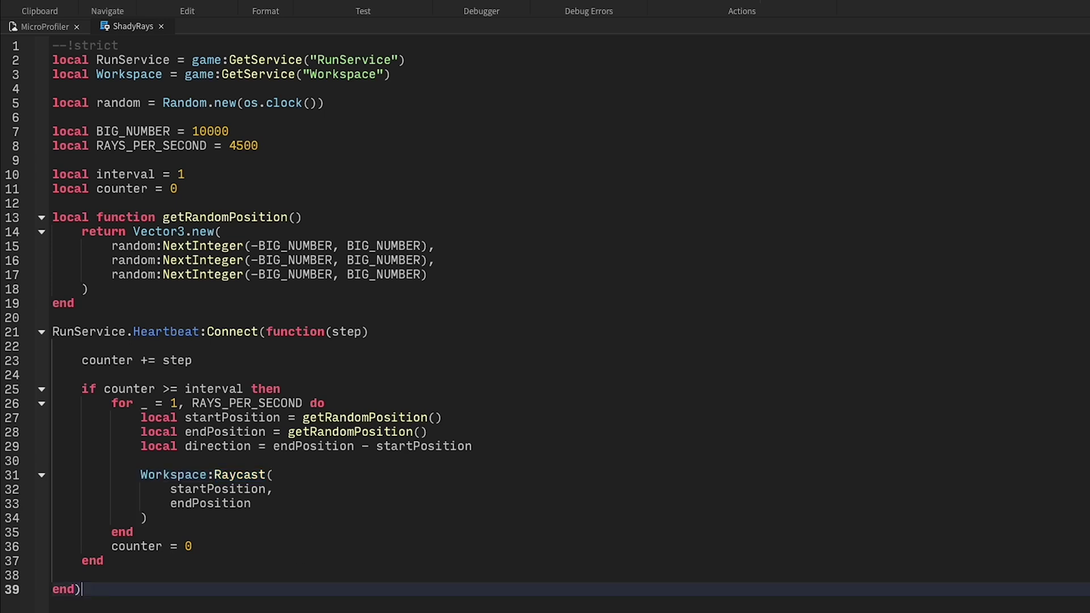
{"action": "left_click", "coordinate": [53, 331], "text": "shift"}
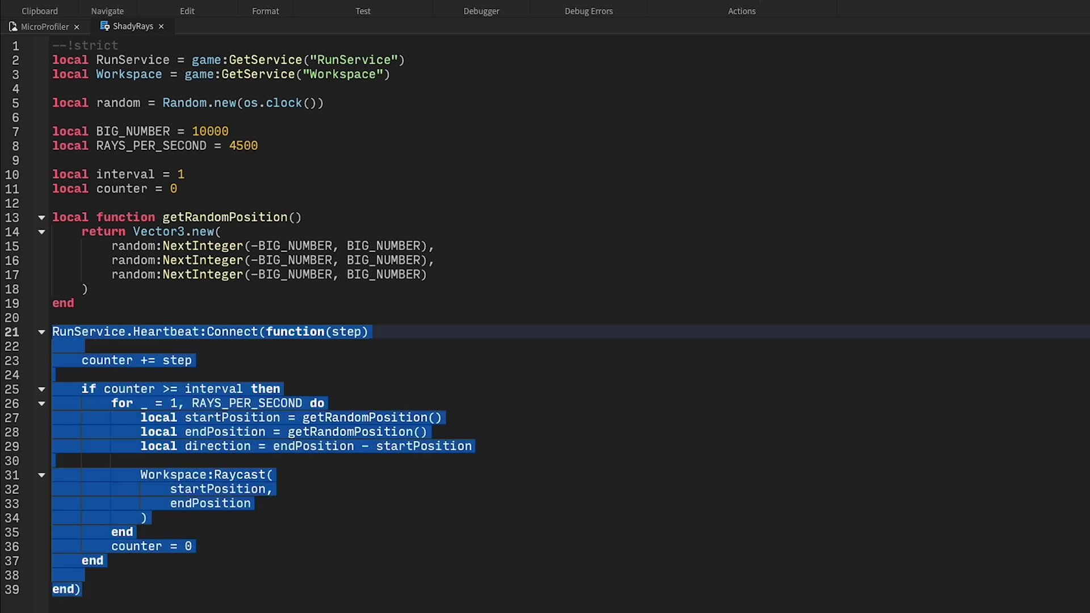
{"action": "key", "text": "alt+shift+c"}
{"action": "left_click", "coordinate": [97, 590]}
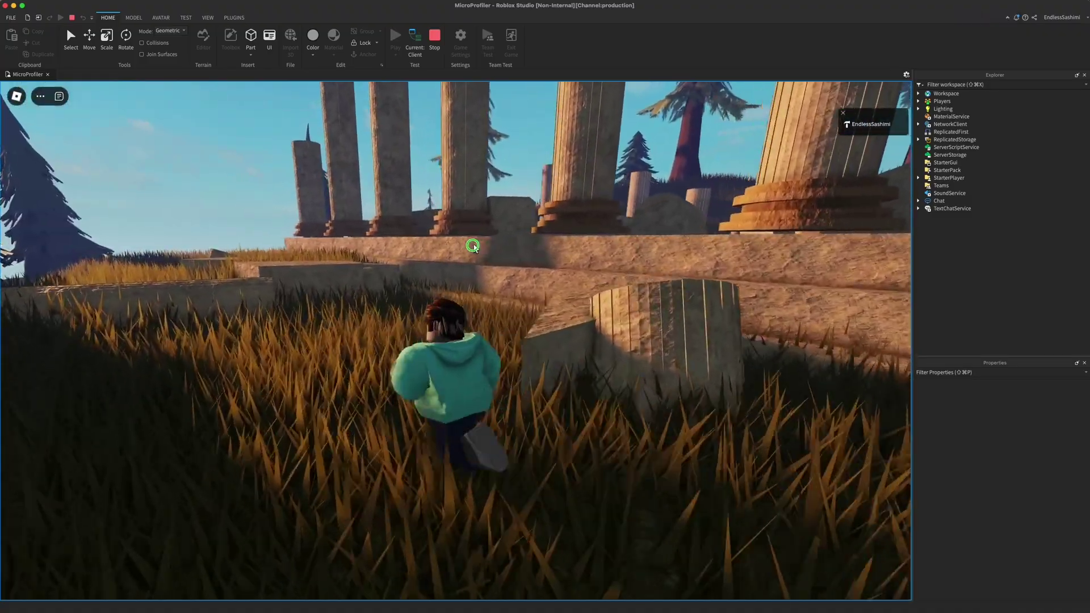
Step: Bring up the MicroProfiler again in the playtest run with the raycasting code disabled
{"action": "right_click_drag", "start_coordinate": [474, 246], "coordinate": [474, 248]}
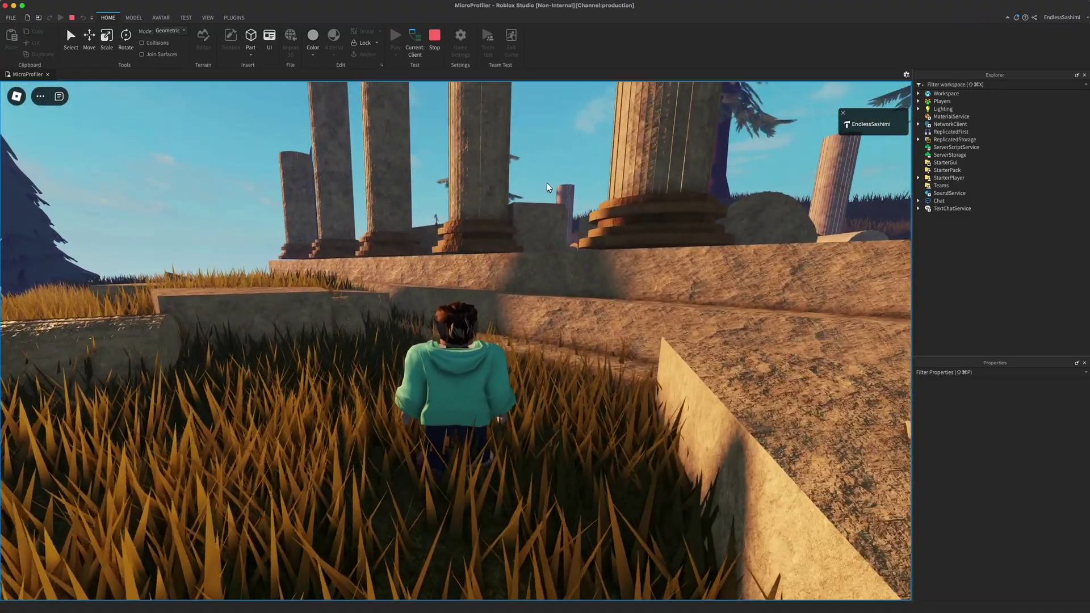
{"action": "key", "text": "super+alt+F6"}
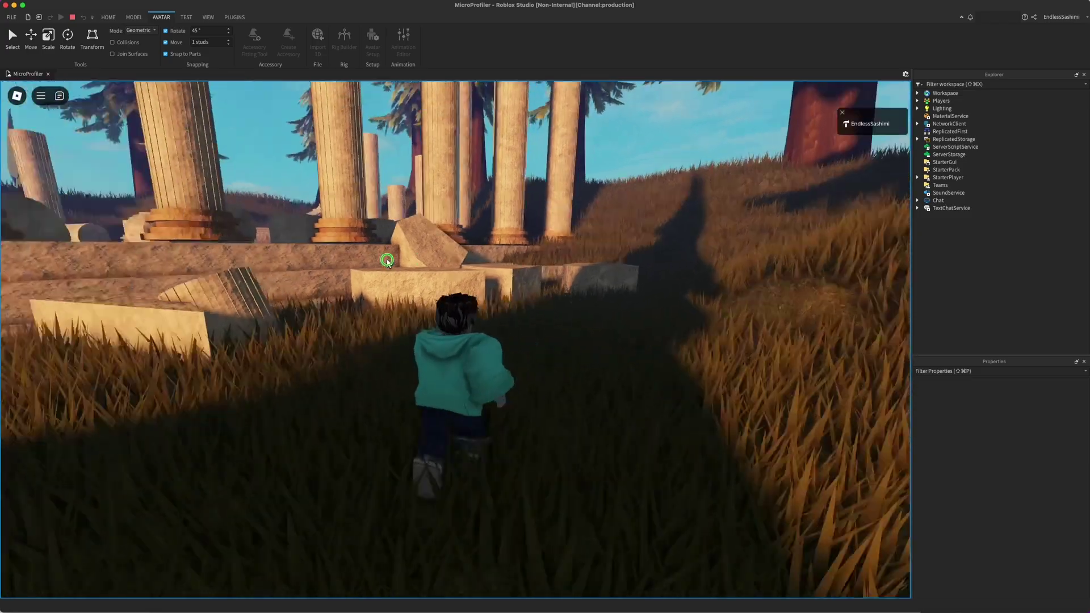
Step: Run and jump the character through the tall grass and around the ruins in the playtest
{"action": "key", "text": "w"}
{"action": "right_click_drag", "start_coordinate": [387, 261], "coordinate": [387, 261]}
{"action": "key", "text": "space"}
{"action": "key", "text": "space"}
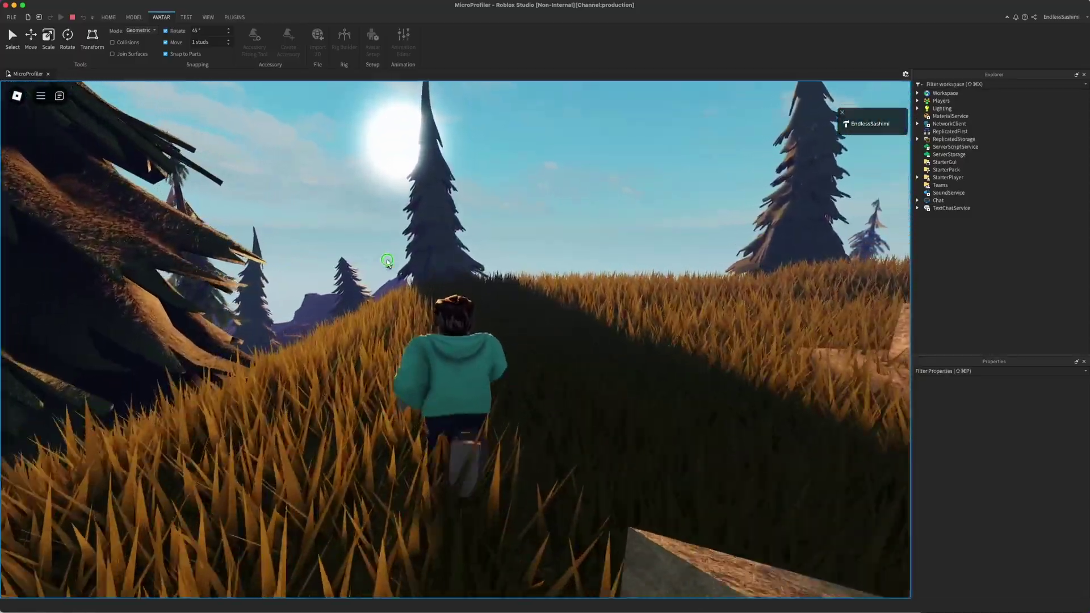
{"action": "key", "text": "w"}
{"action": "key", "text": "d"}
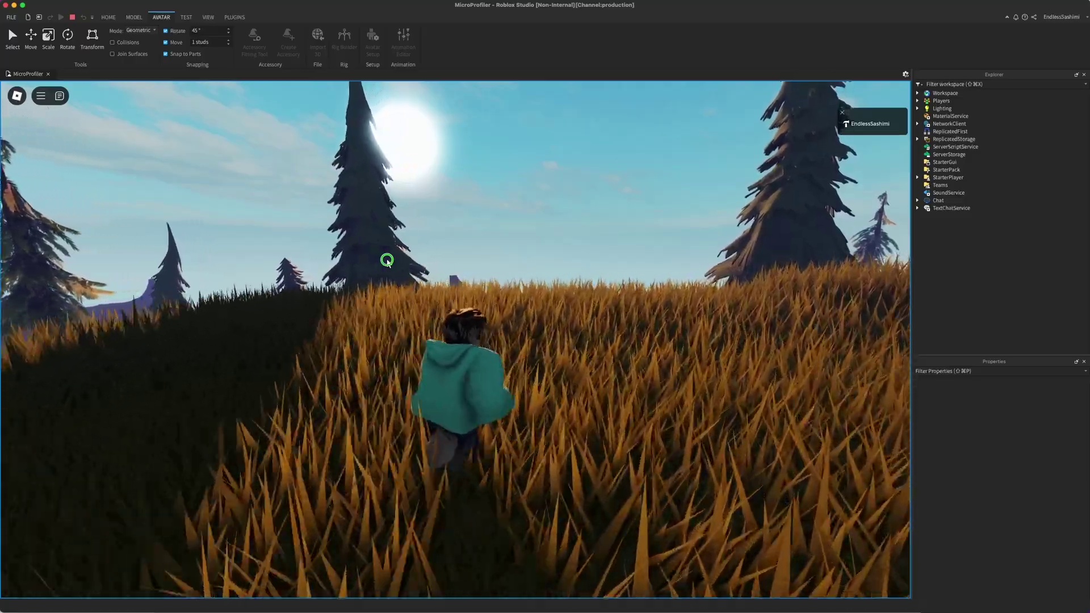
{"action": "right_click_drag", "start_coordinate": [387, 260], "coordinate": [387, 261]}
{"action": "key", "text": "a"}
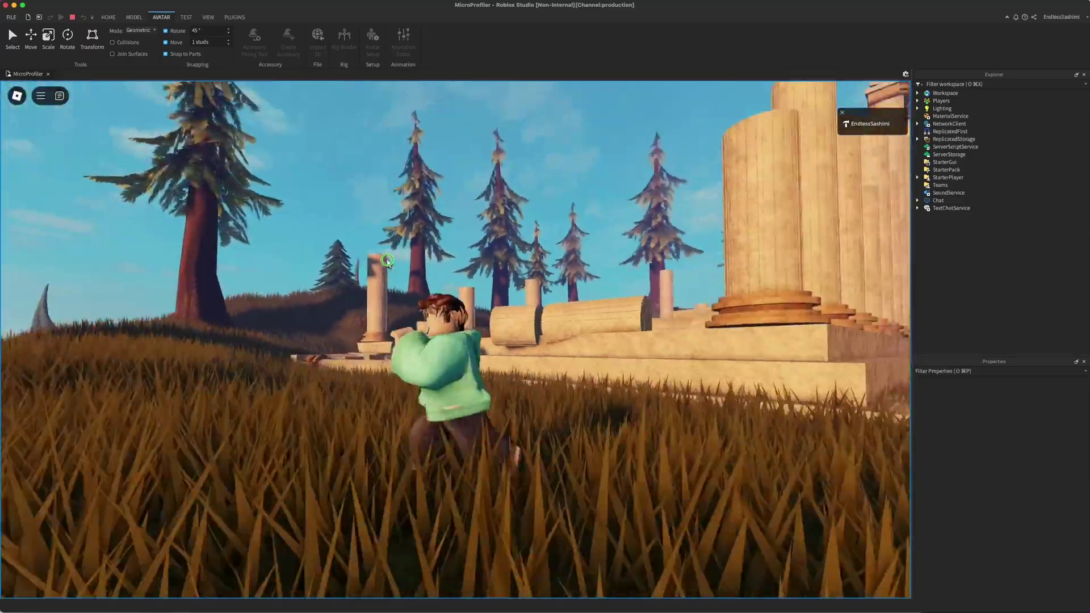
{"action": "key", "text": "w"}
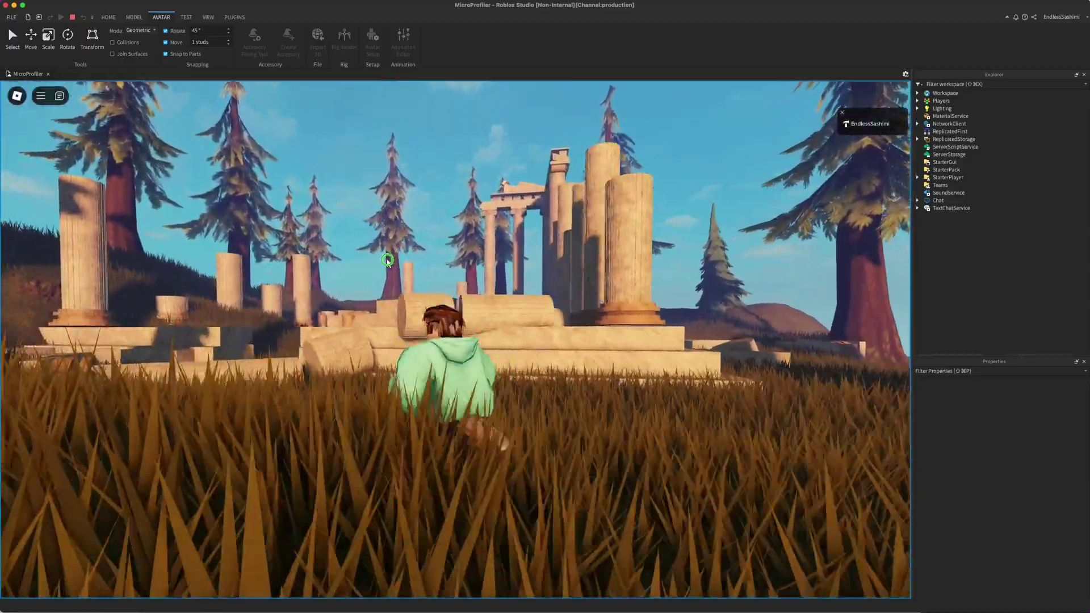
{"action": "key", "text": "w"}
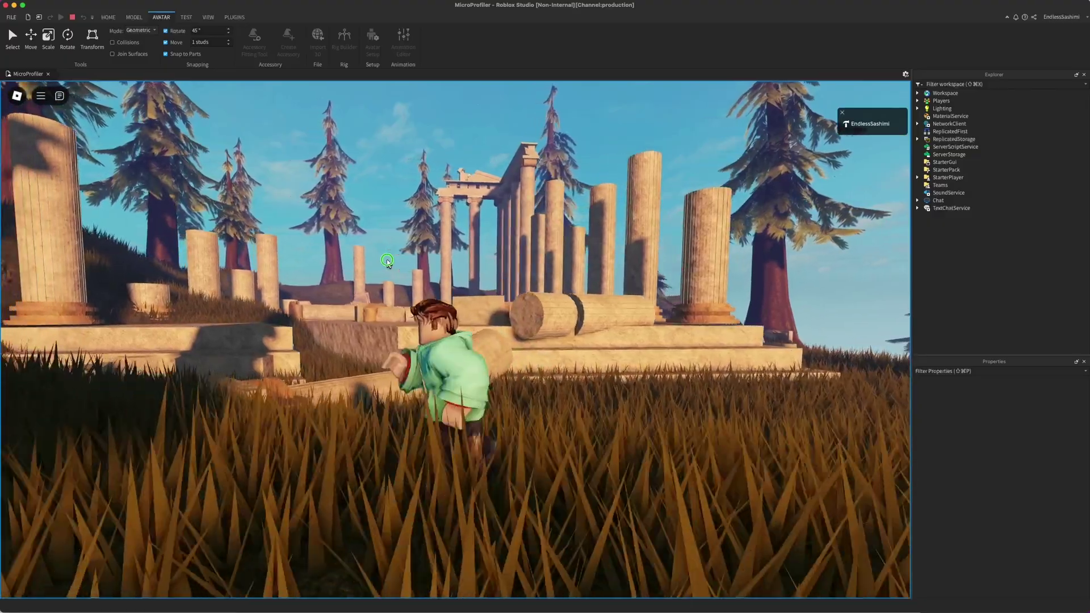
{"action": "key", "text": "w"}
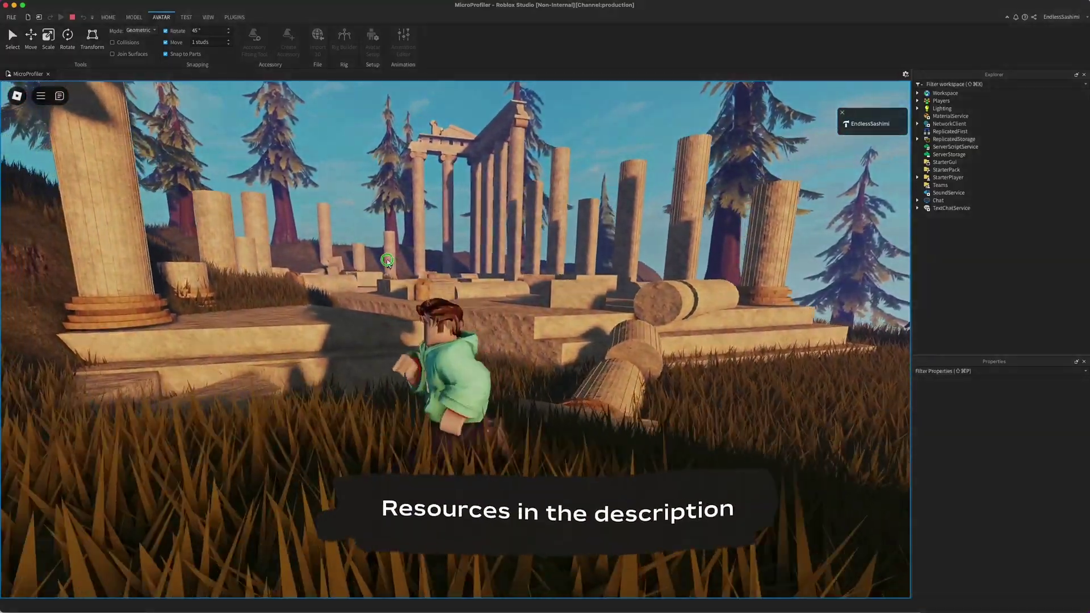
{"action": "key", "text": "w"}
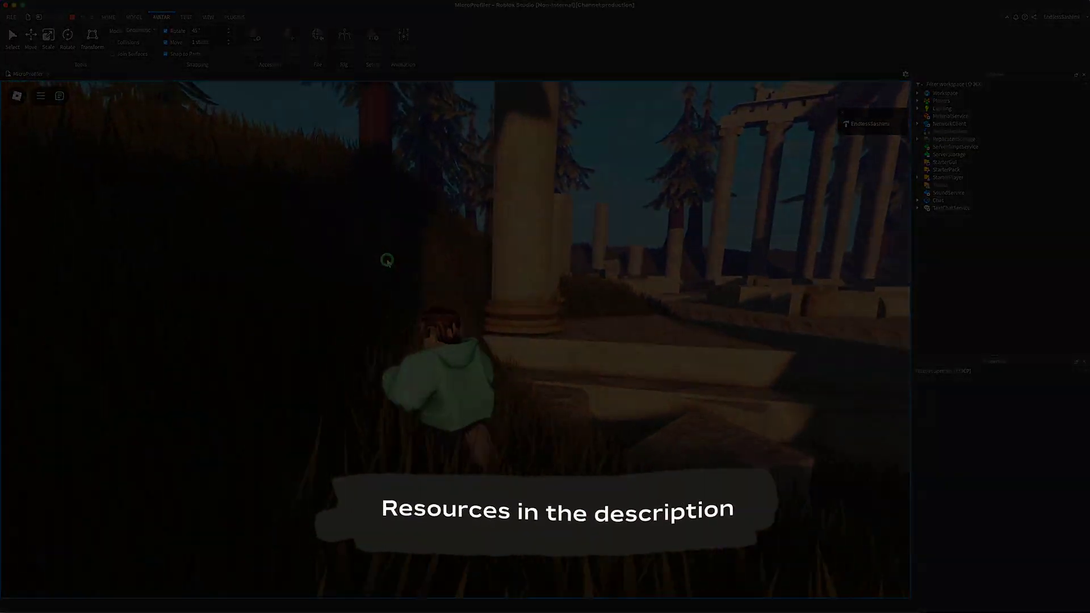